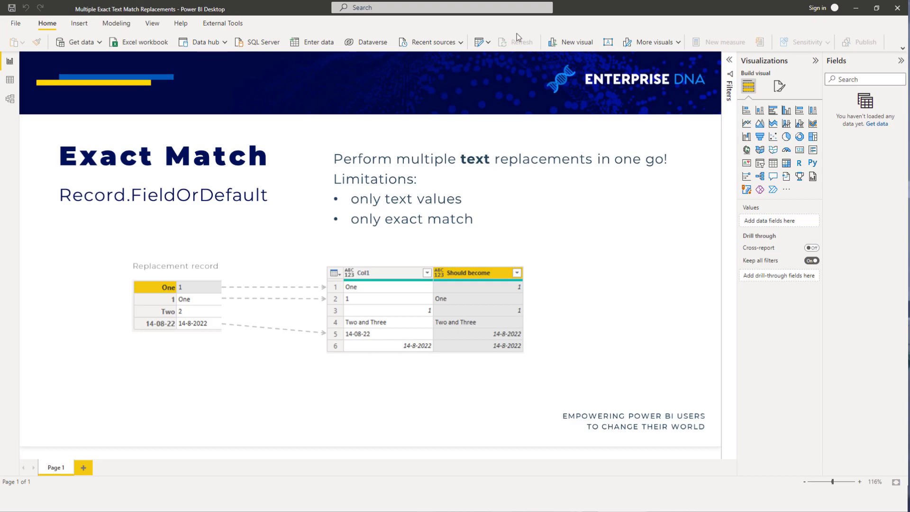
- Launch the Power Query Editor from Power BI Desktop's Transform data command
left_click(480, 43)
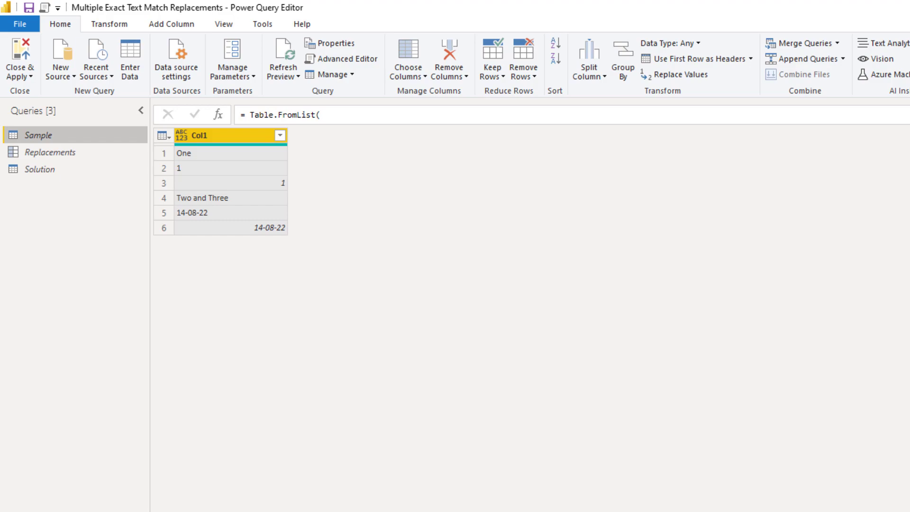
- Preview the Replacements query's record mapping text values to their replacements
left_click(72, 155)
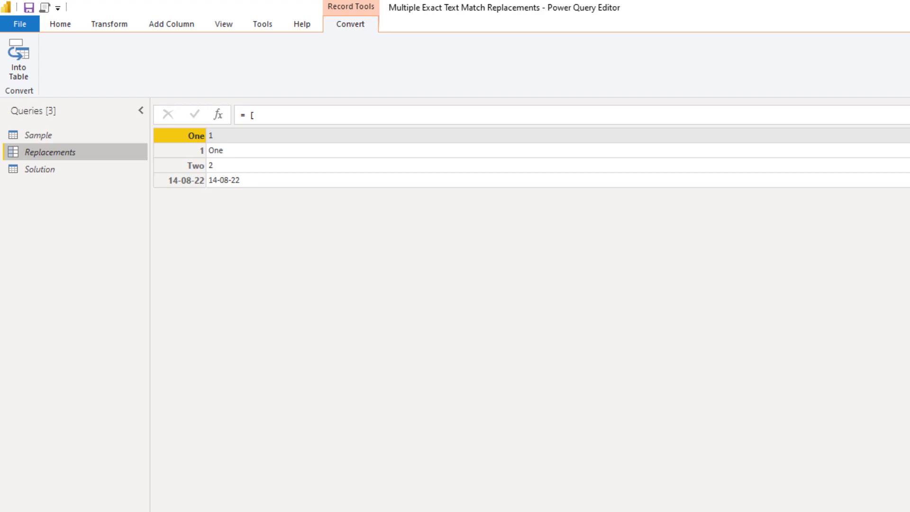
- In the Solution query, add a Replace Values step on Col1 with empty find and replace values
left_click(36, 173)
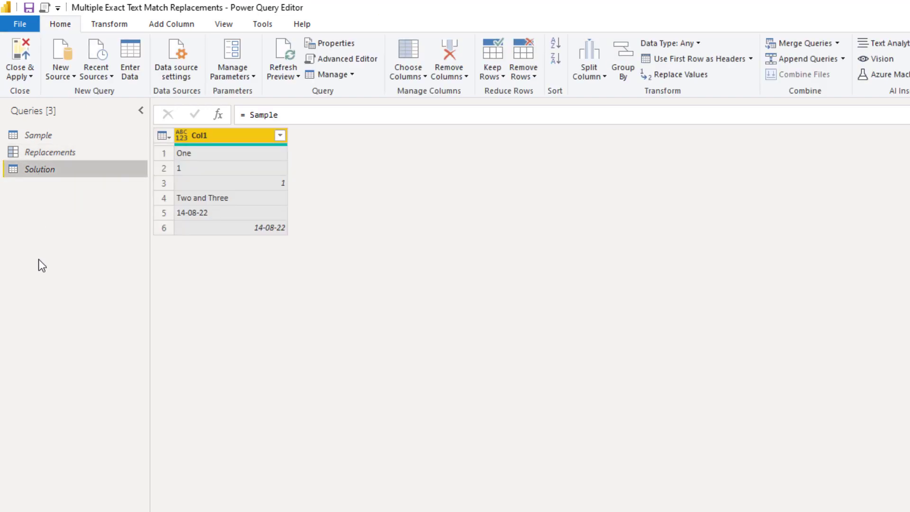
left_click(120, 28)
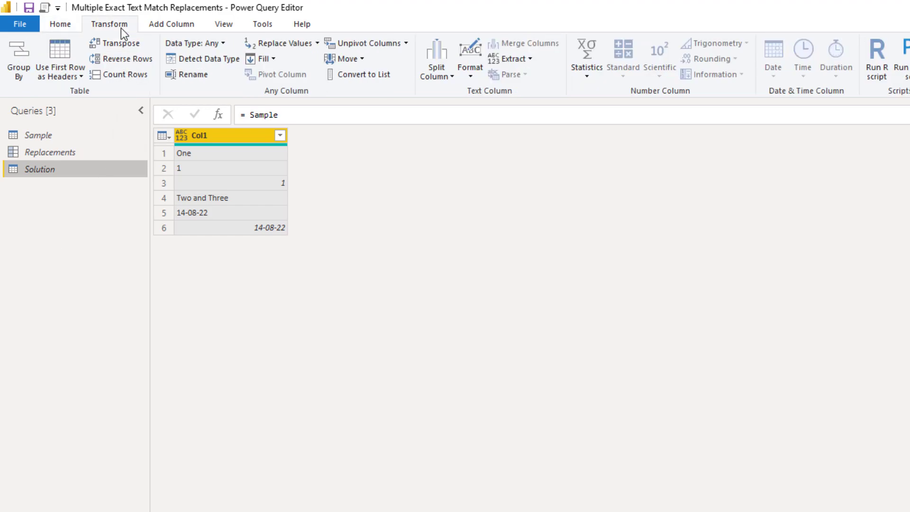
left_click(289, 46)
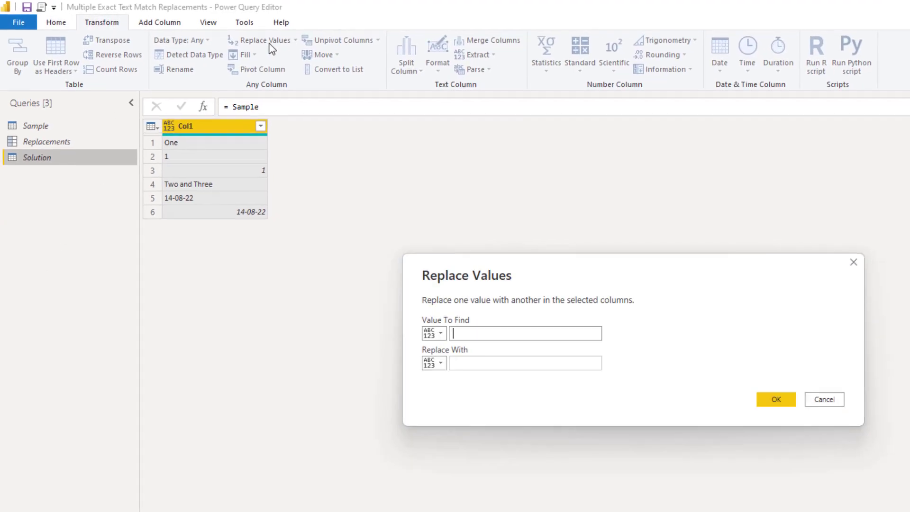
left_click(777, 398)
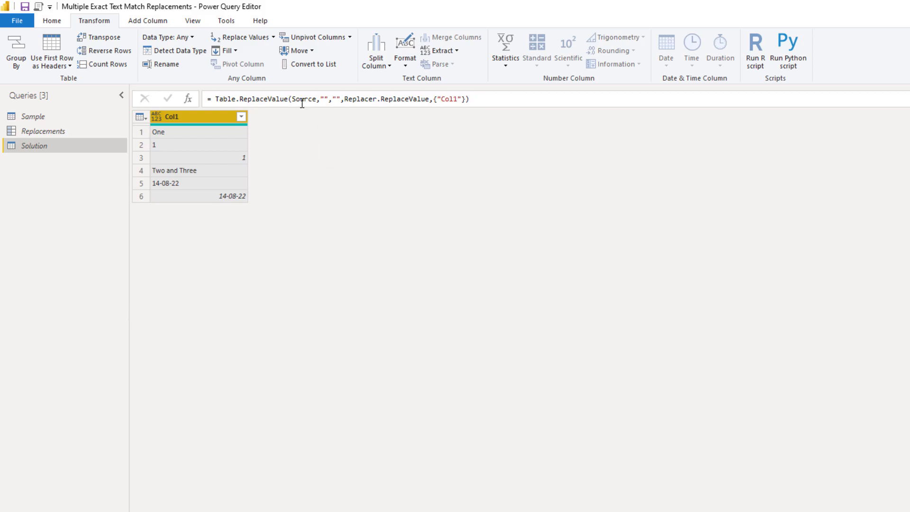
- In the formula bar, change the empty value-to-find argument to each [Col1]
left_click(322, 99)
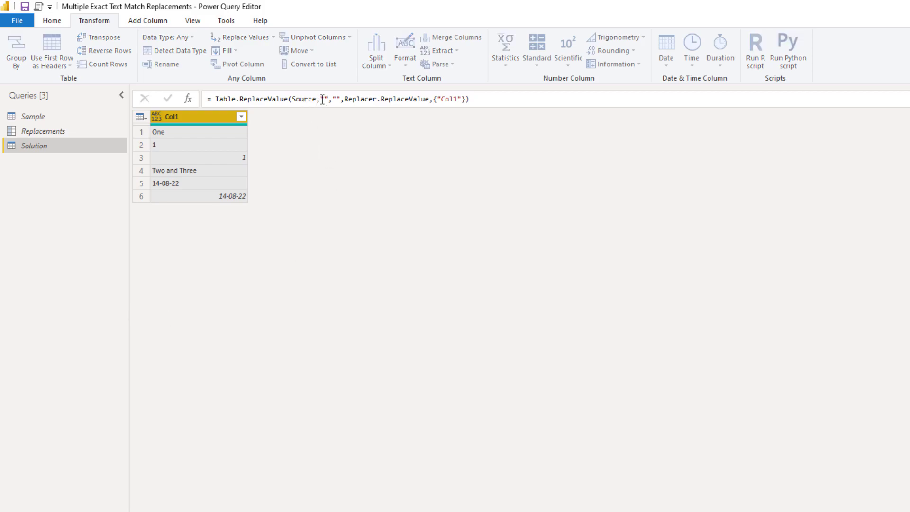
left_click_drag(321, 99, 327, 100)
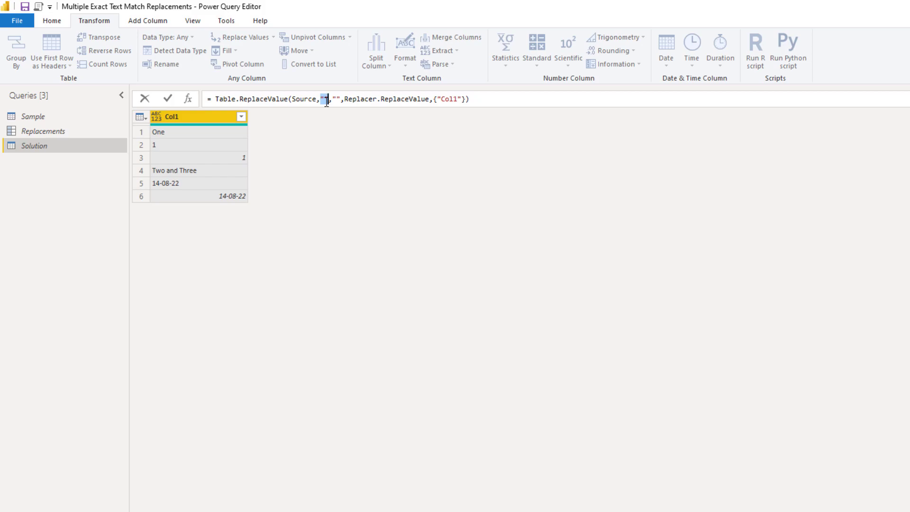
type("each [")
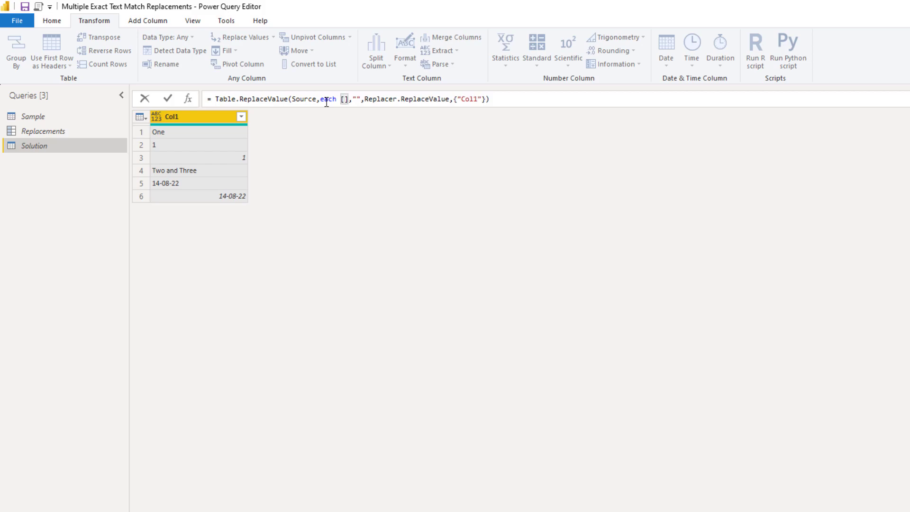
type("Col1")
key("shift+Left")
key("shift+Left")
key("shift+Left")
key("shift+Left")
- Select the empty replacement argument and start typing each rfo for Record.FieldOrDefault
key("shift+Left")
key("ctrl+c")
key("Right")
key("Right")
key("ctrl+shift+Right")
key("shift+Left")
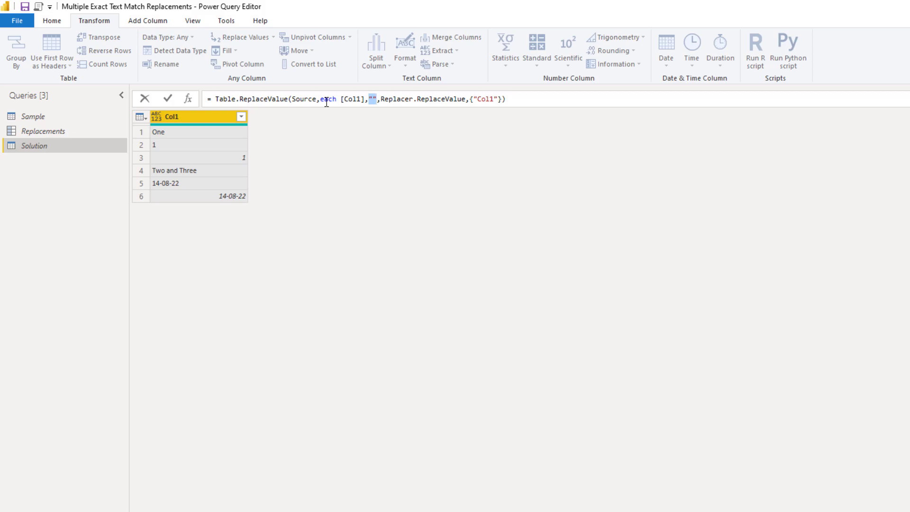
type("each ")
type("rfod")
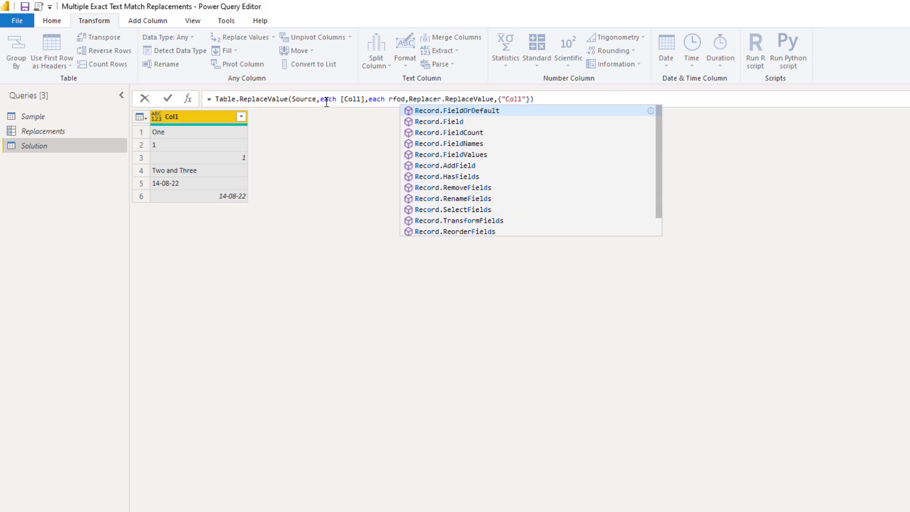
- Finish the replacement as each Record.FieldOrDefault(Replacements, [Col1], [Col1]) and commit the formula
key("Tab")
type("(")
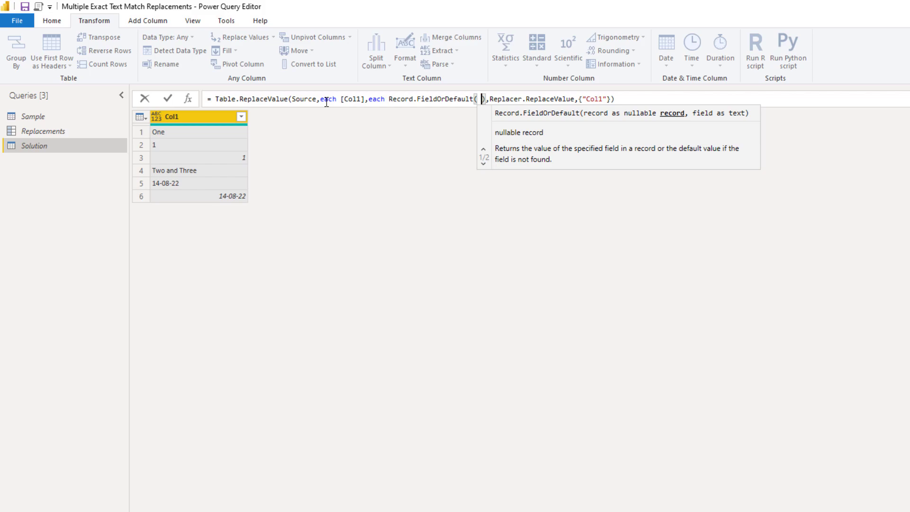
type("r.Re")
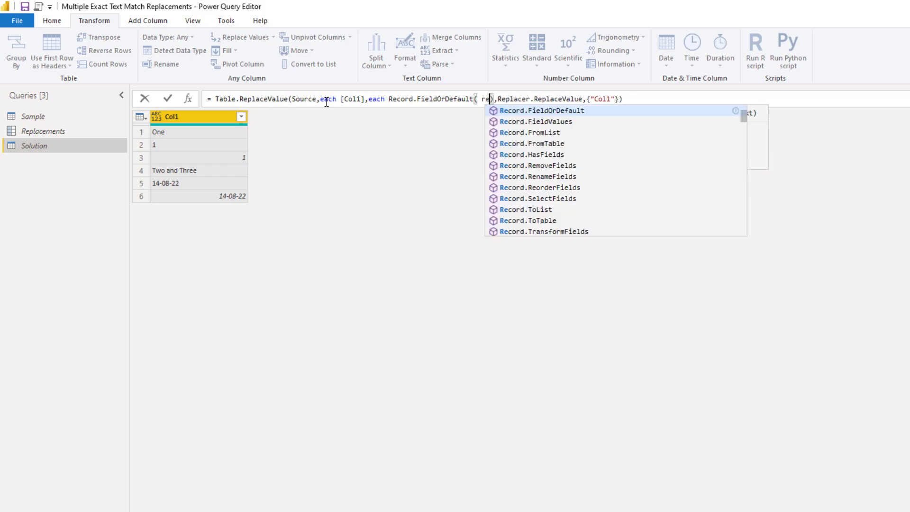
type("pl")
key("Tab")
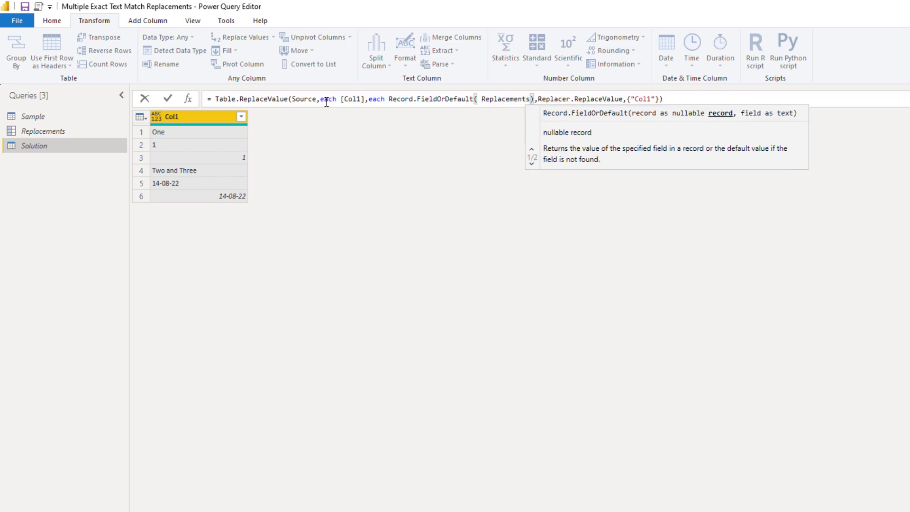
type(",")
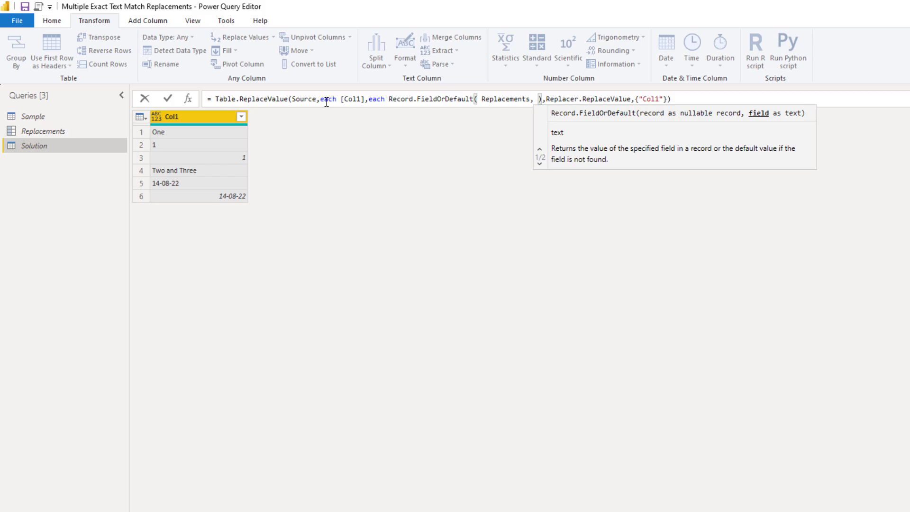
key("ctrl+v")
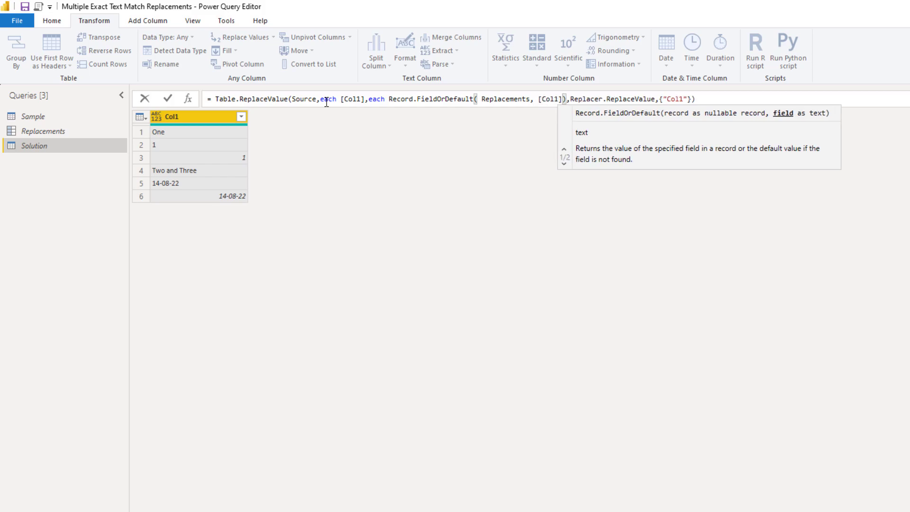
type(",")
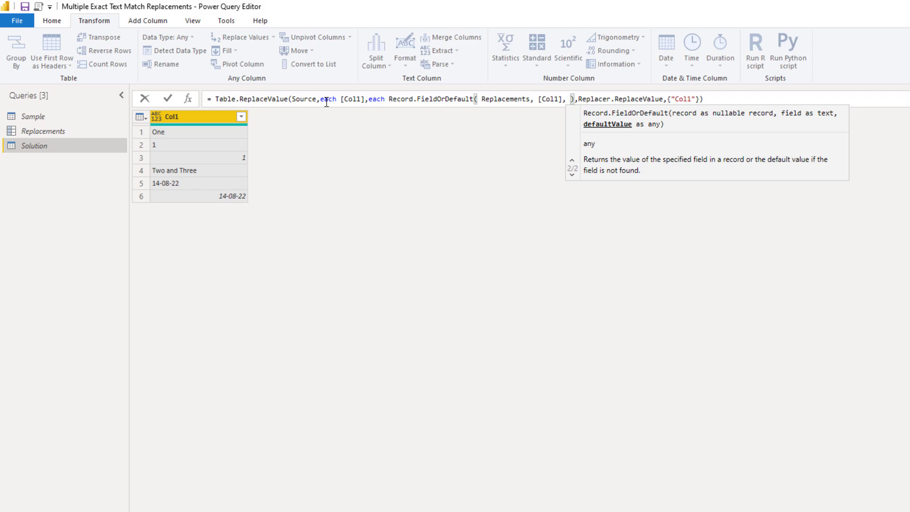
key("ctrl+v")
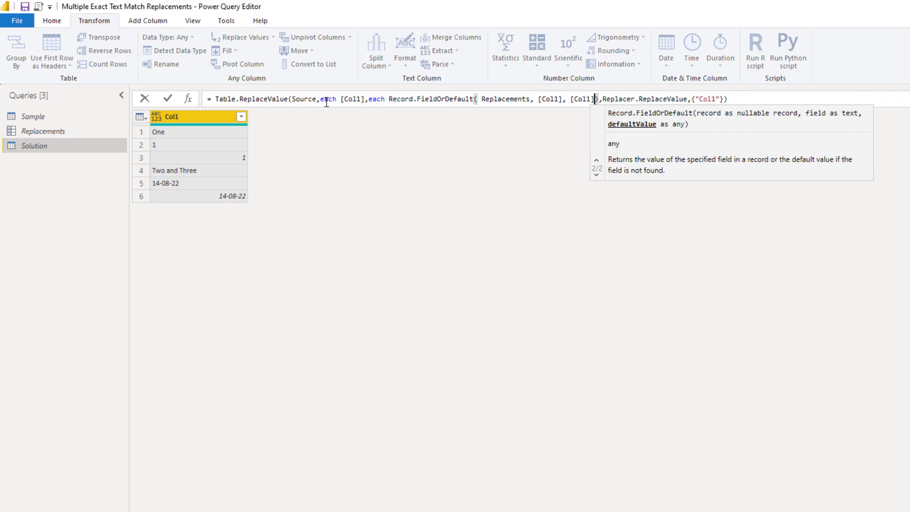
left_click(169, 99)
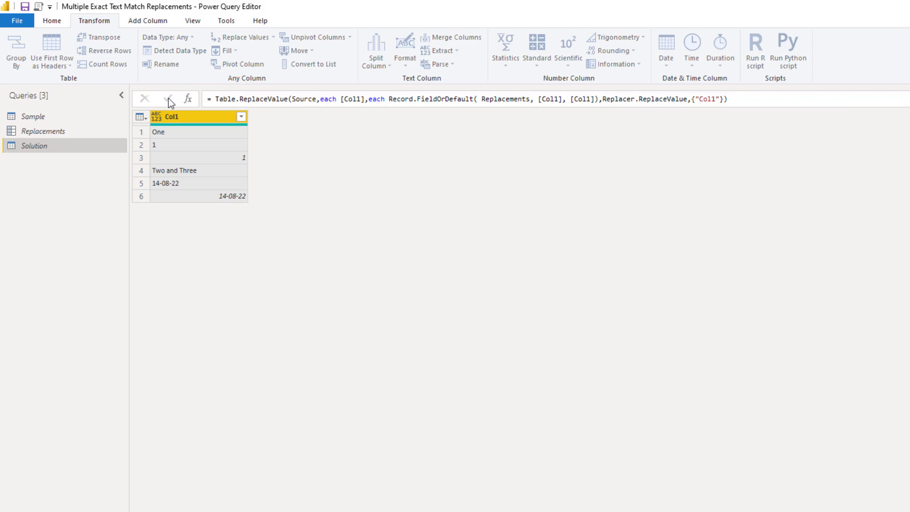